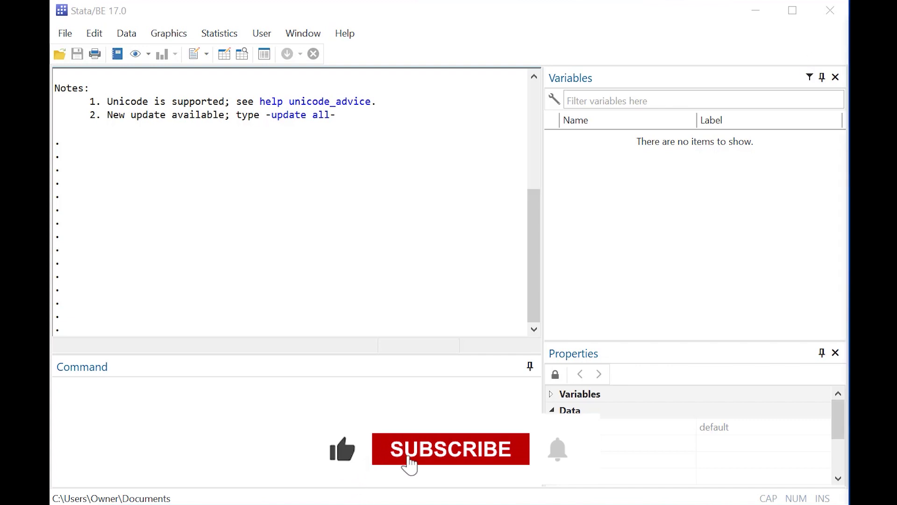
Step: Paste the prepared data-setup commands that define sup and gender into the Command window
left_click(191, 400)
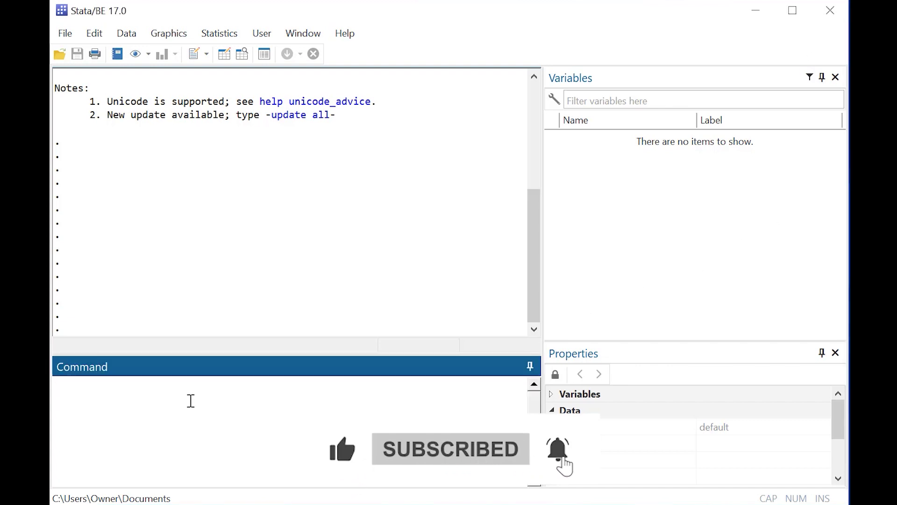
type("label value sup sup gen a_gender = runiform(0,1) gen gender = round(a_gender) label variable gender \"Gender\" label define gender 0 \"Male\" 1 \"Female\" label value gender gender drop a* codebook")
Step: Run the setup commands, ending with codebook, and open the data with edit
key("Return")
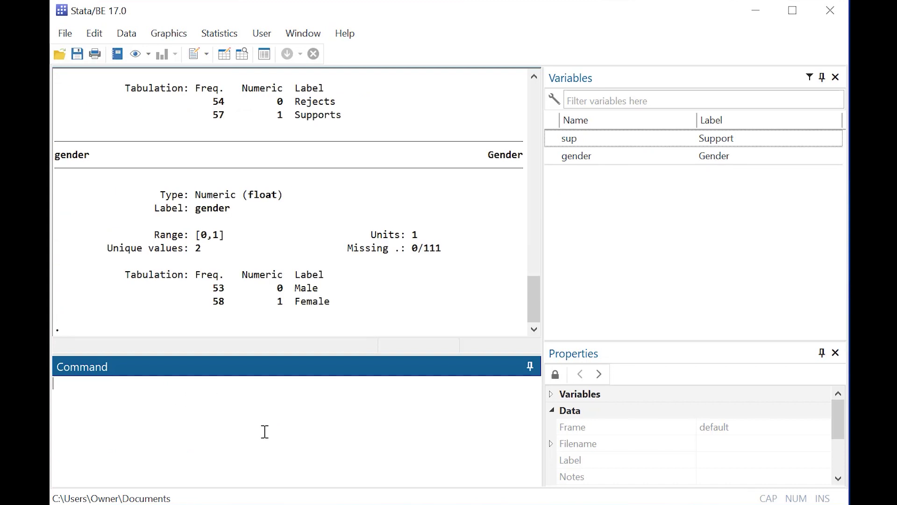
type("edit")
key("Return")
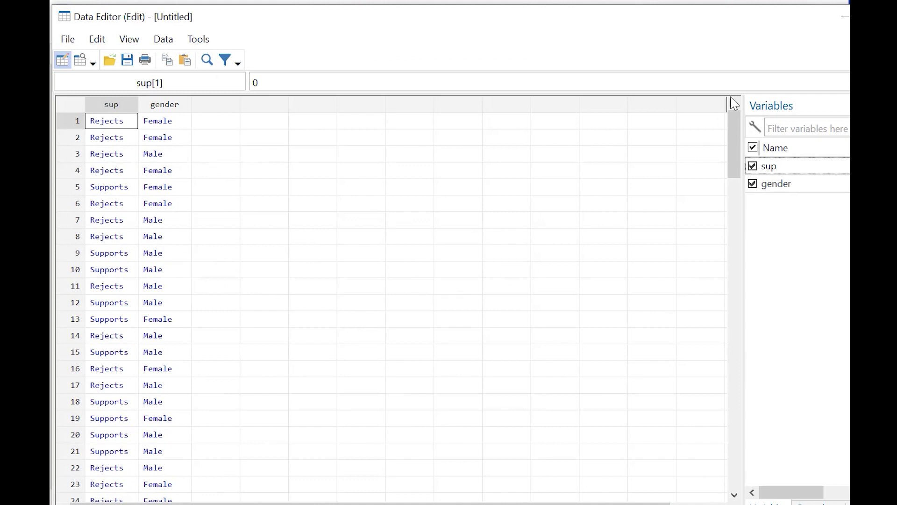
Step: Minimize the Data Editor, look back over earlier Results, and enter edit again
left_click(843, 22)
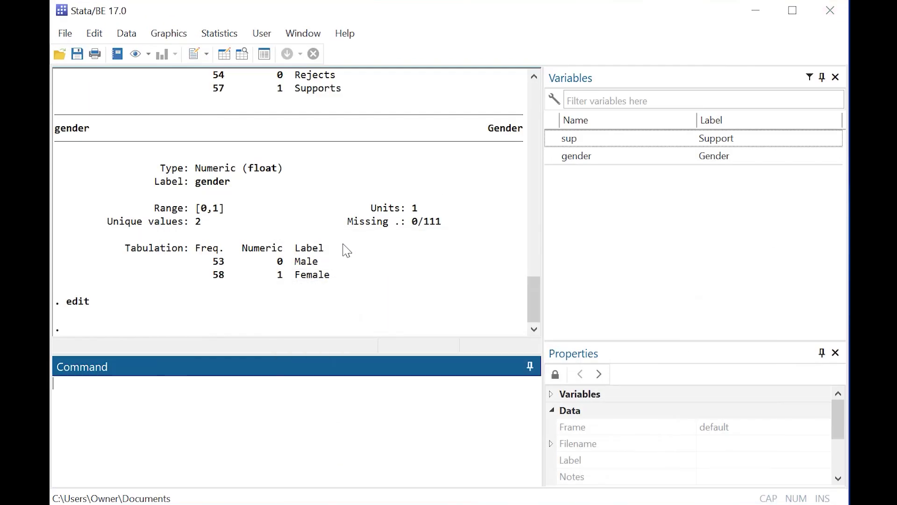
scroll(411, 253, "up", 1)
scroll(411, 253, "up", 8)
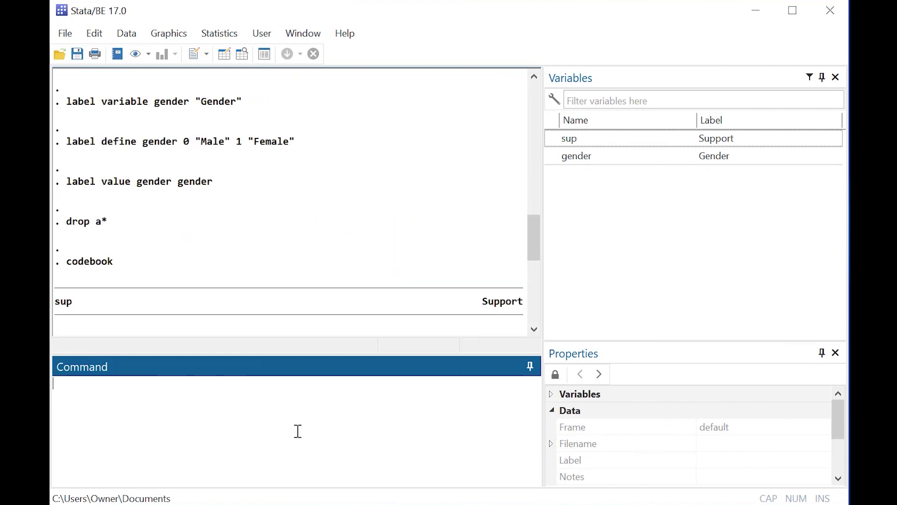
type("edit")
key("Return")
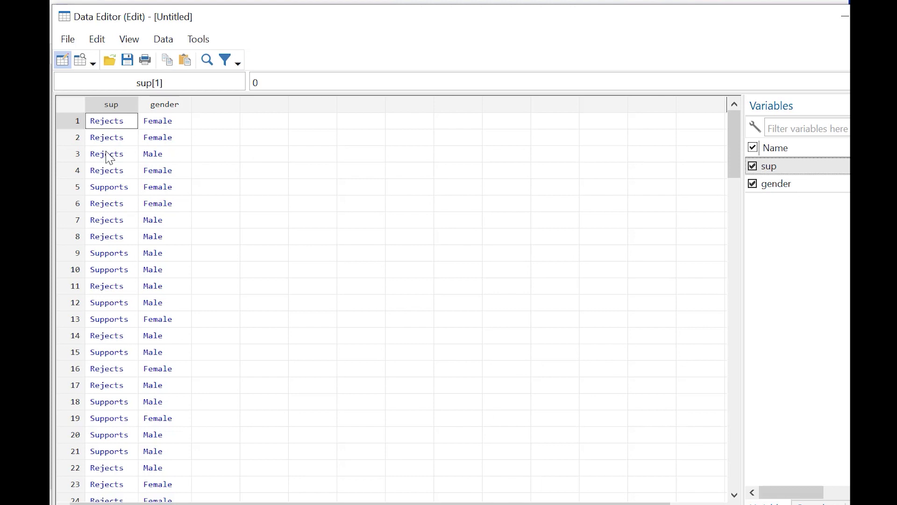
left_click(116, 188)
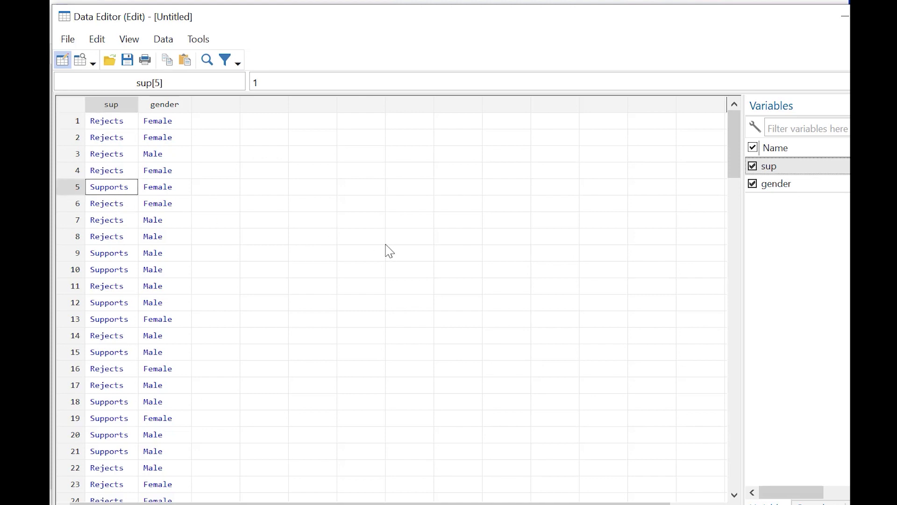
key("Up")
key("Up")
key("Up")
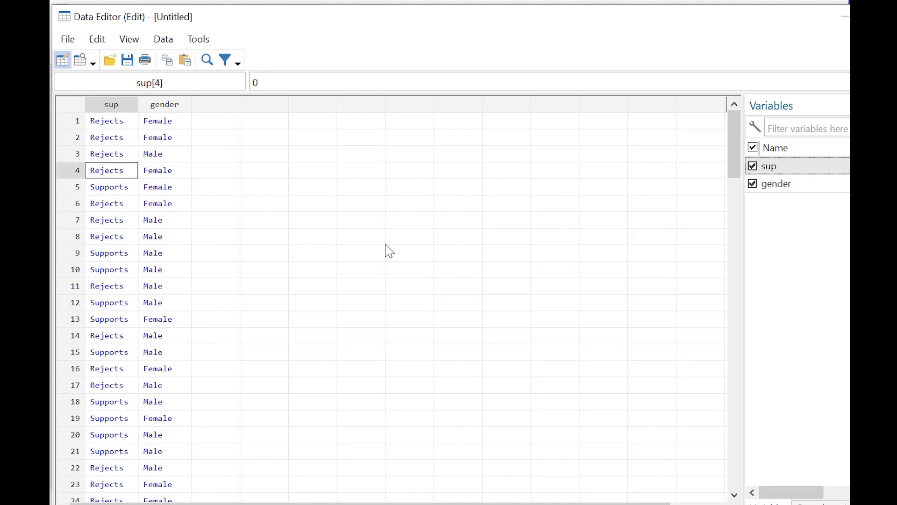
key("Down")
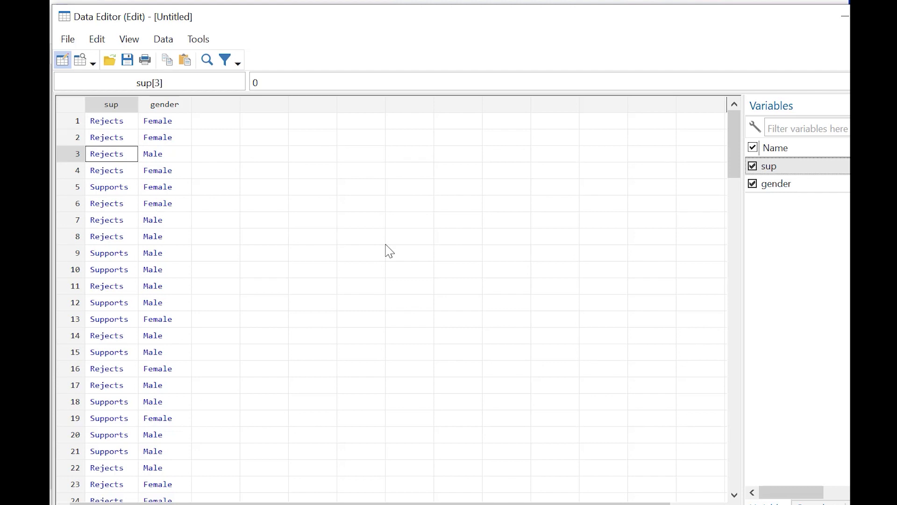
key("Down")
key("Down")
key("Right")
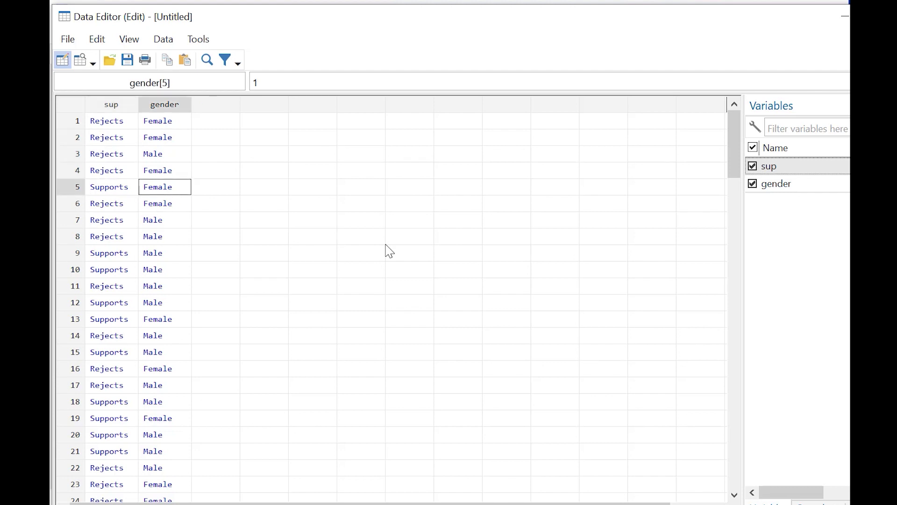
key("Up")
key("Up")
key("Down")
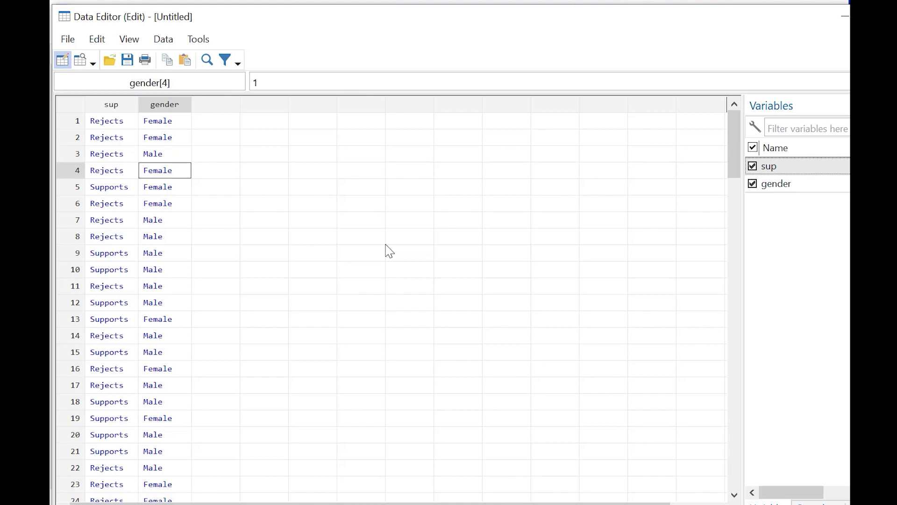
key("Down")
key("Down")
key("Down")
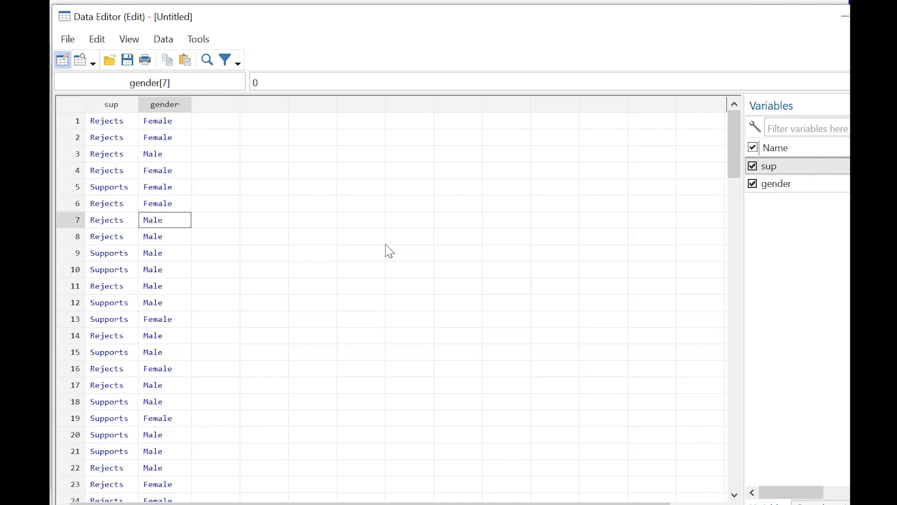
Step: Close the Data Editor and run ci proportions sup: proportion .5135135, 95% interval .41678–.6095082
left_click(839, 20)
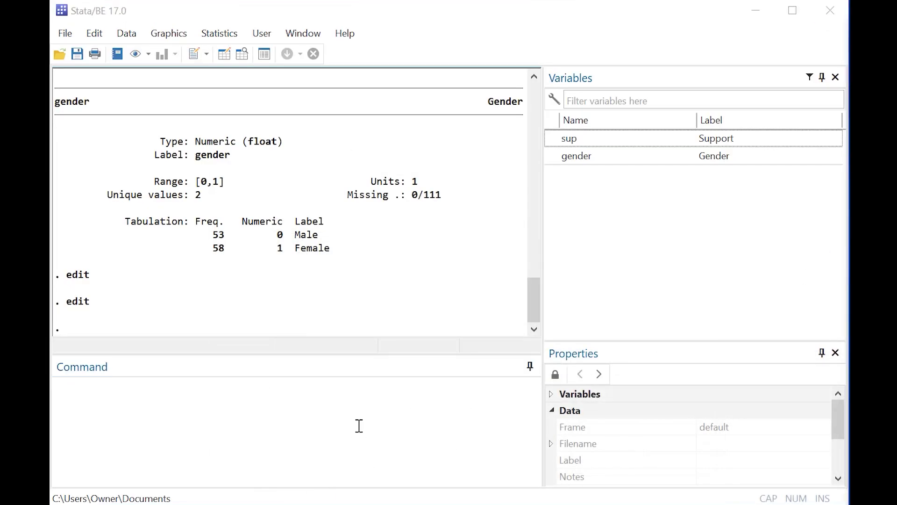
left_click(359, 426)
type("ci proportions sup")
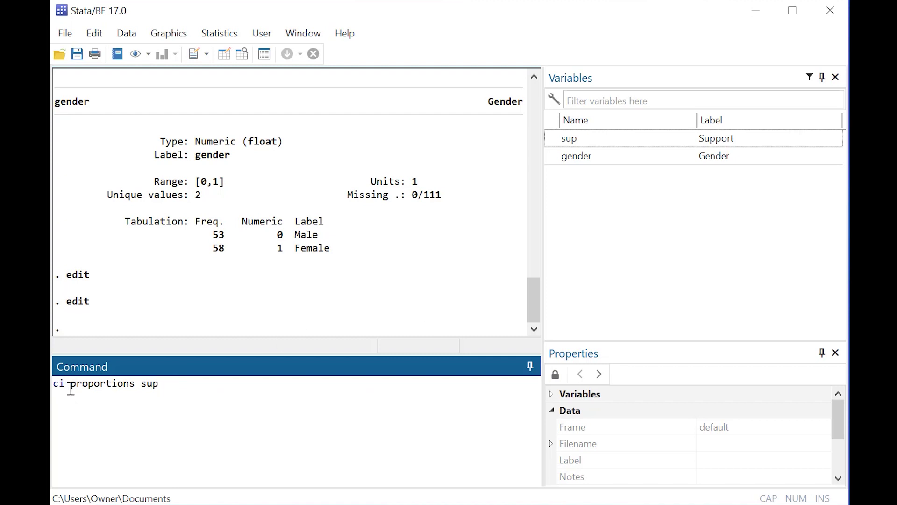
double_click(142, 387)
left_click(176, 387)
key("Return")
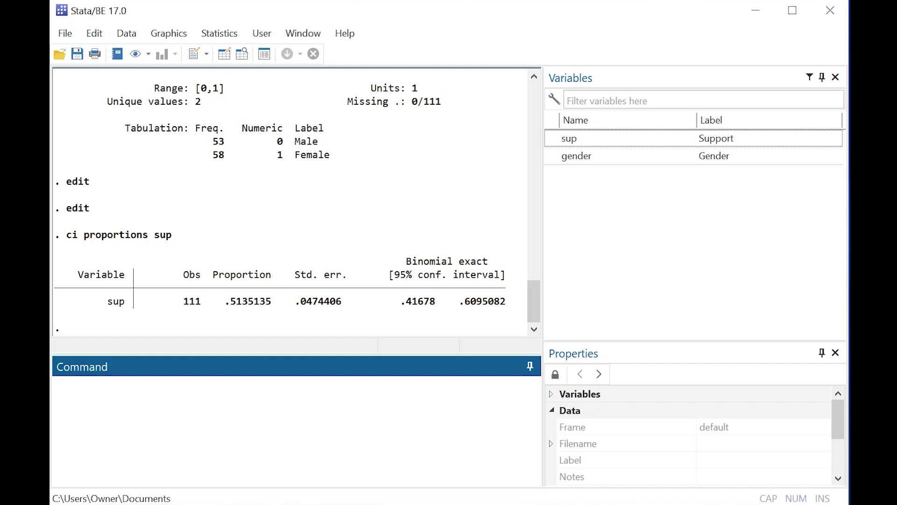
Step: Run ci proportions sup with level(99) and level(90) for the exact intervals
left_click(869, 258)
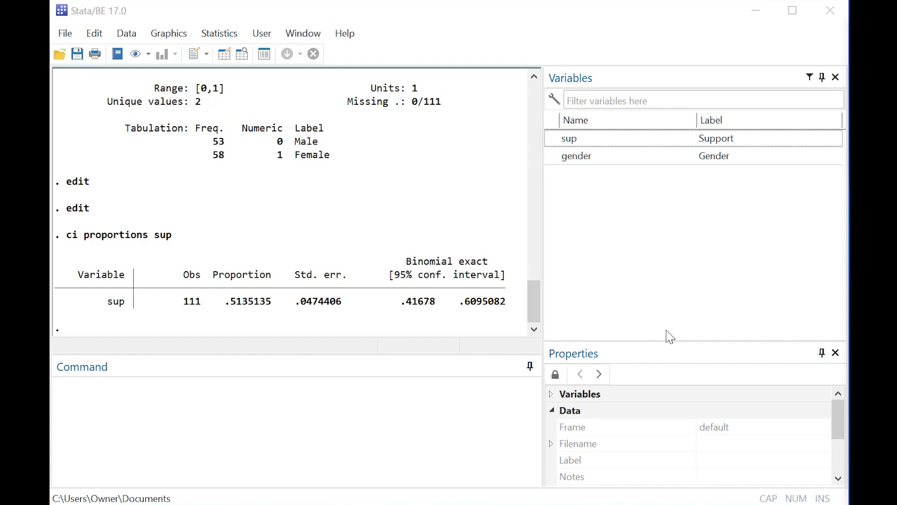
left_click(329, 399)
type("ci proportions sup, level(90)")
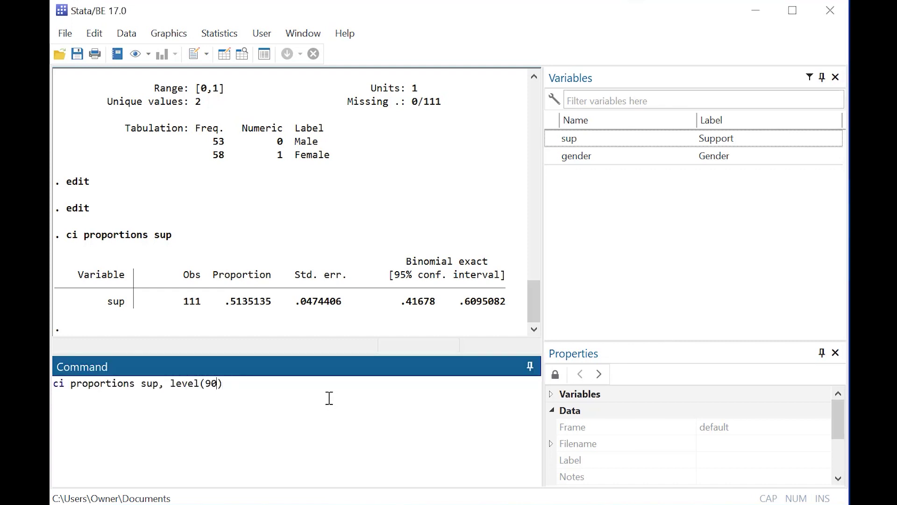
key("Delete")
type("9")
key("Return")
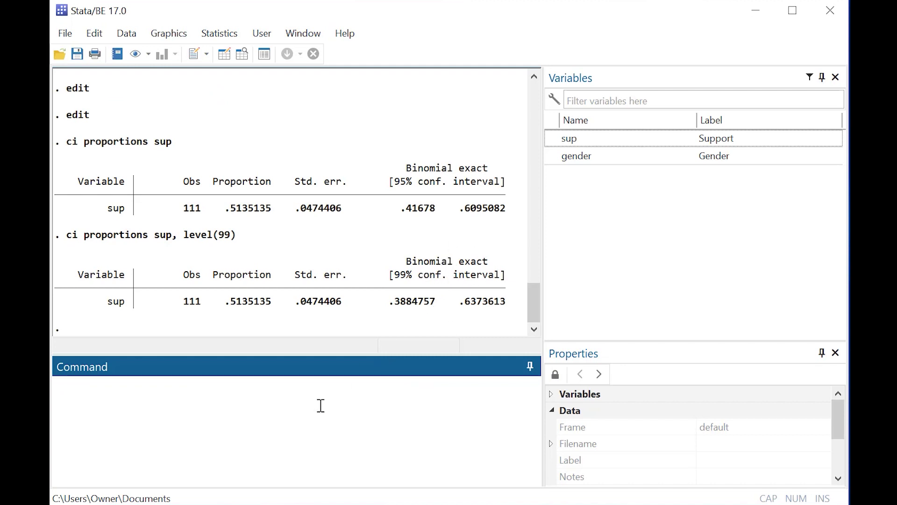
type("ci proportions sup, level(90)")
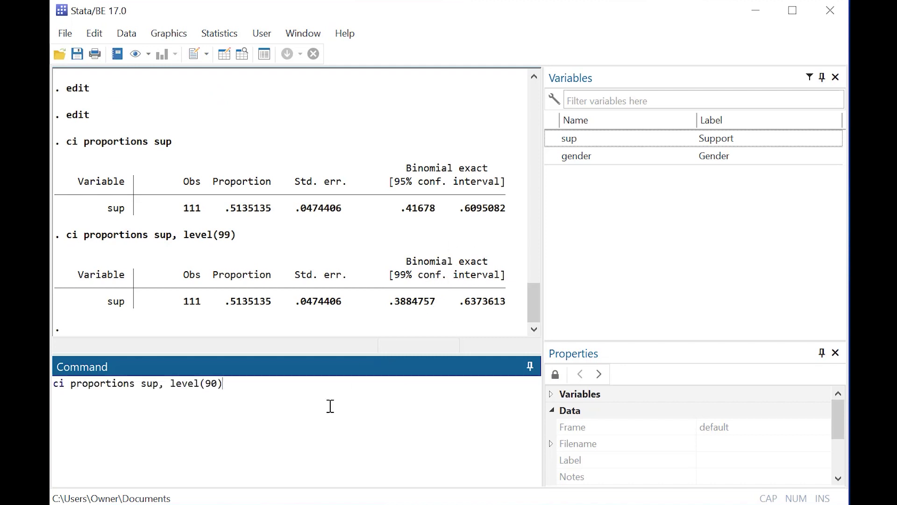
key("Return")
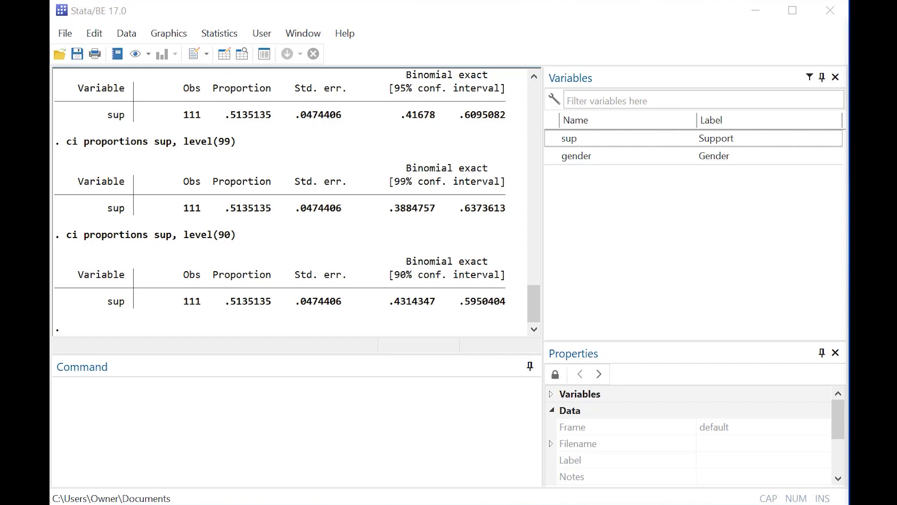
Step: Run by gender, sort: ci proportions sup to get separate intervals for Male and Female
left_click(387, 401)
type("by gender, sort: ci proportions sup")
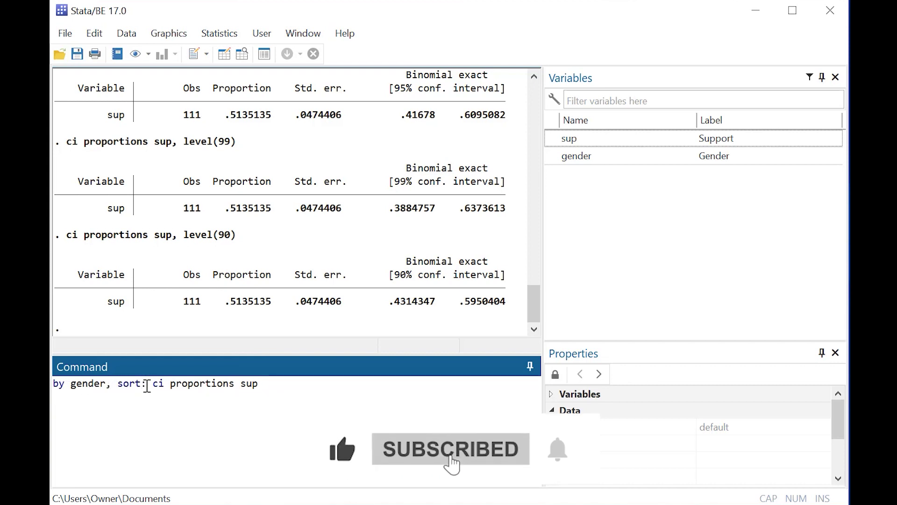
left_click_drag(153, 386, 274, 387)
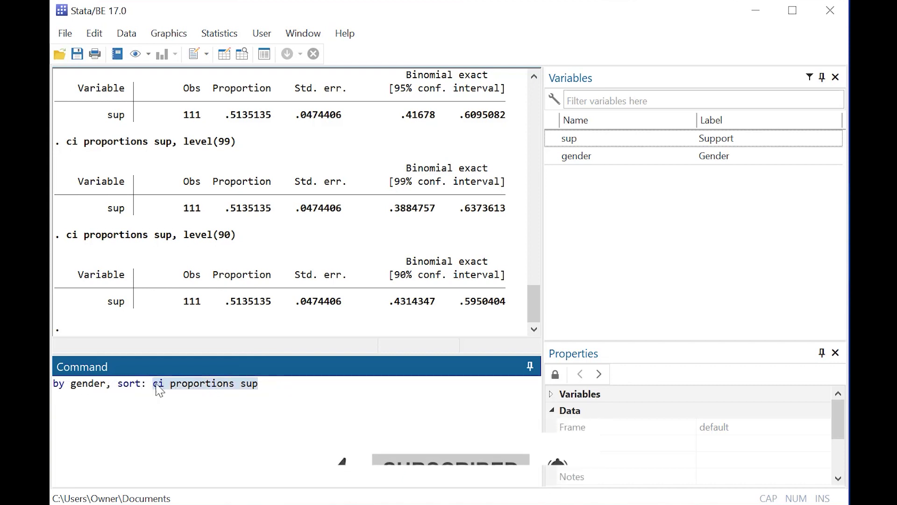
left_click_drag(147, 384, 53, 384)
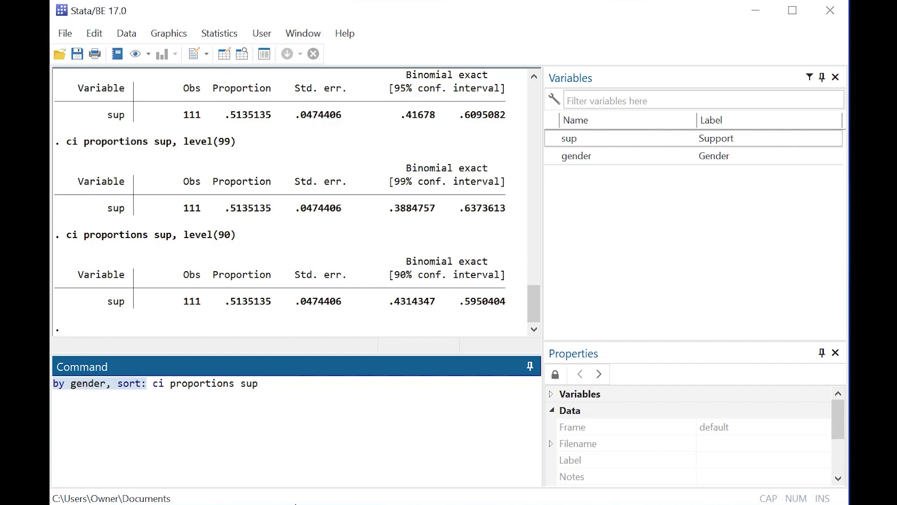
key("Return")
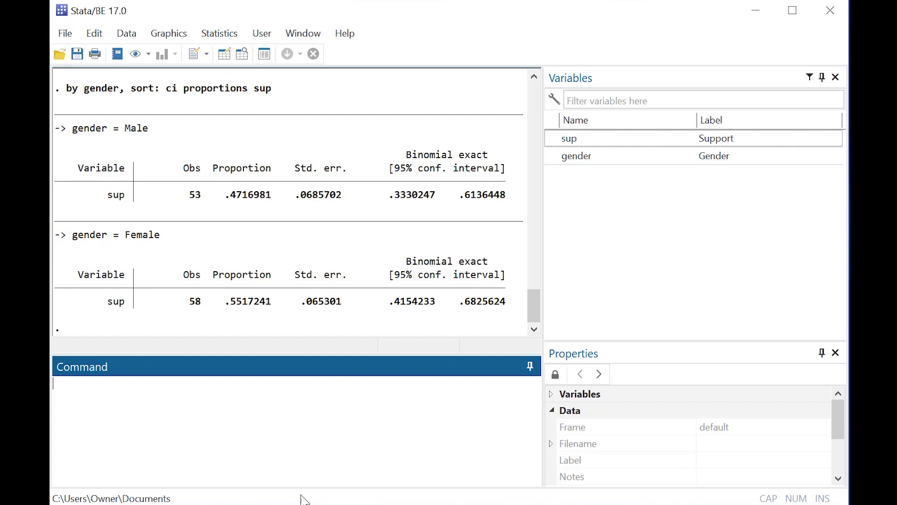
Step: Review the by-gender intervals: Male .3330247–.6136448, Female .4154233–.6825624
scroll(284, 272, "up", 1)
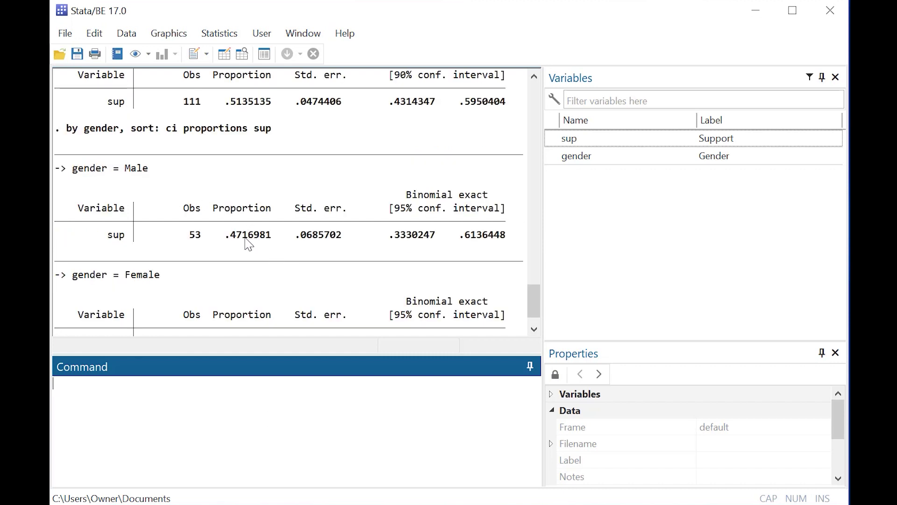
scroll(301, 247, "down", 1)
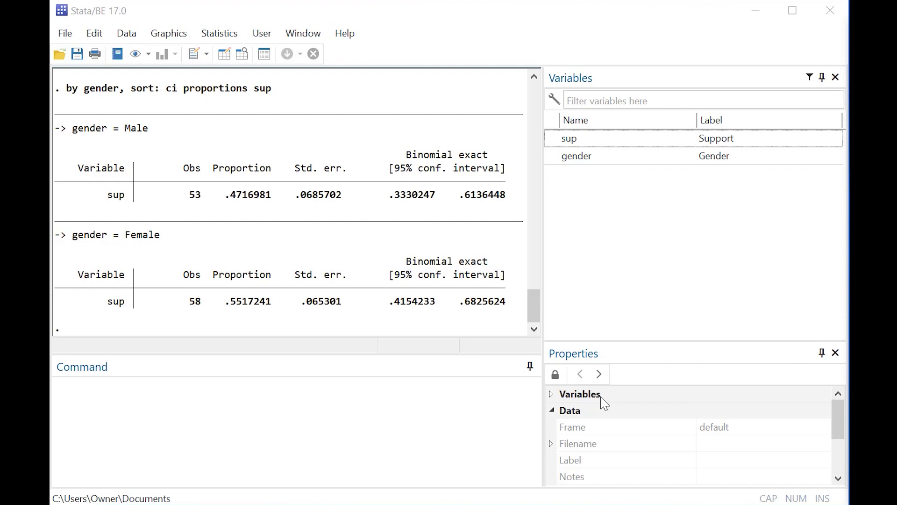
left_click(410, 417)
Step: Run logistic sup gender, or, giving gender an odds ratio of 1.378462 (p = 0.400)
type("logistic sup gender, or")
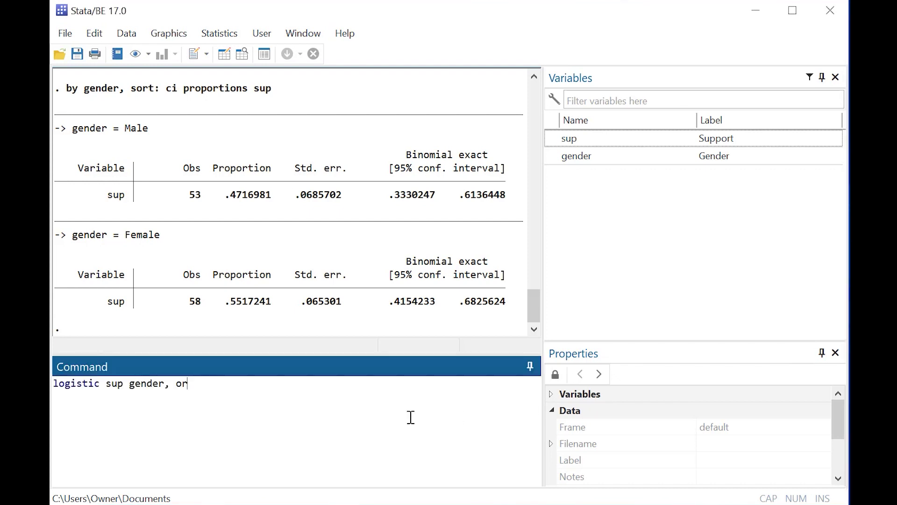
key("Return")
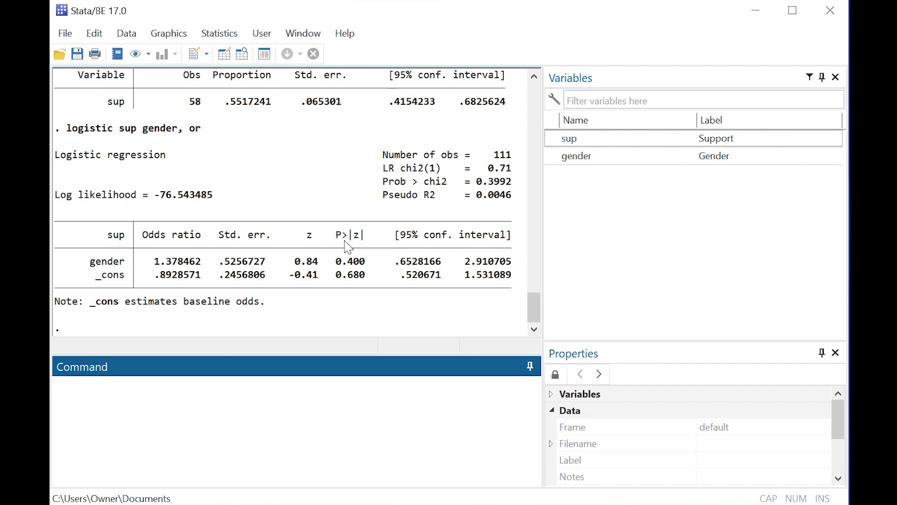
scroll(348, 247, "up", 1)
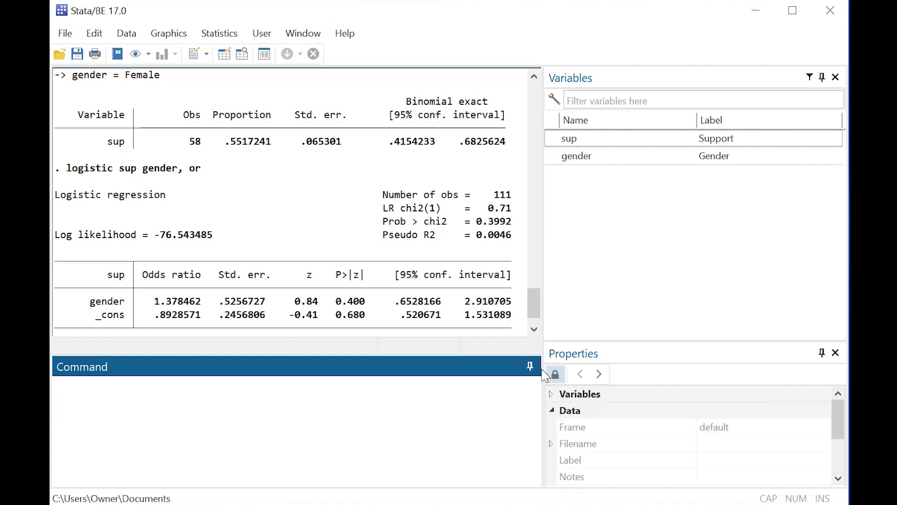
Step: Highlight the or option in the logged logistic command and review the odds-ratio table
scroll(241, 236, "up", 1)
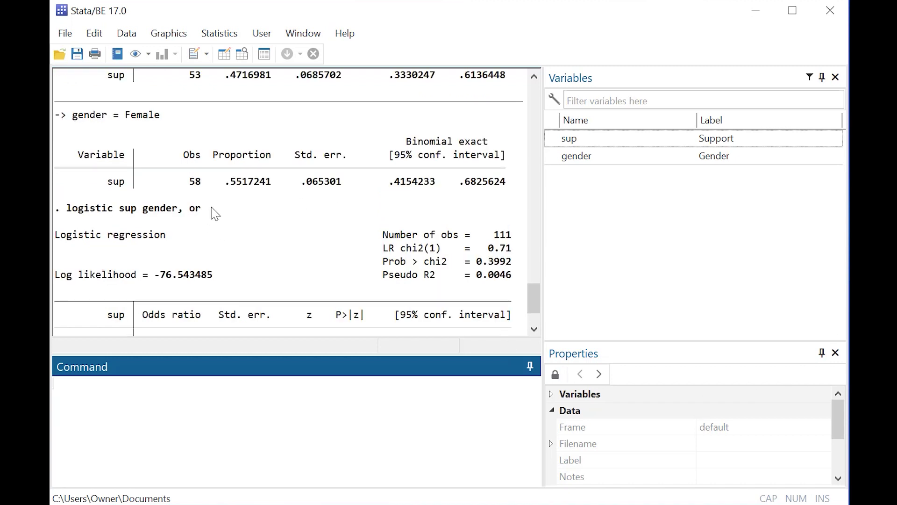
left_click_drag(210, 209, 73, 211)
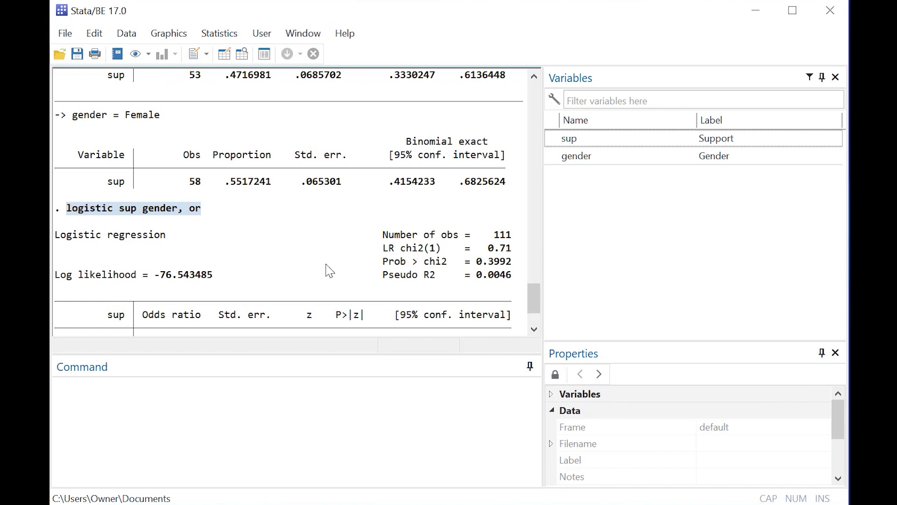
left_click(142, 214)
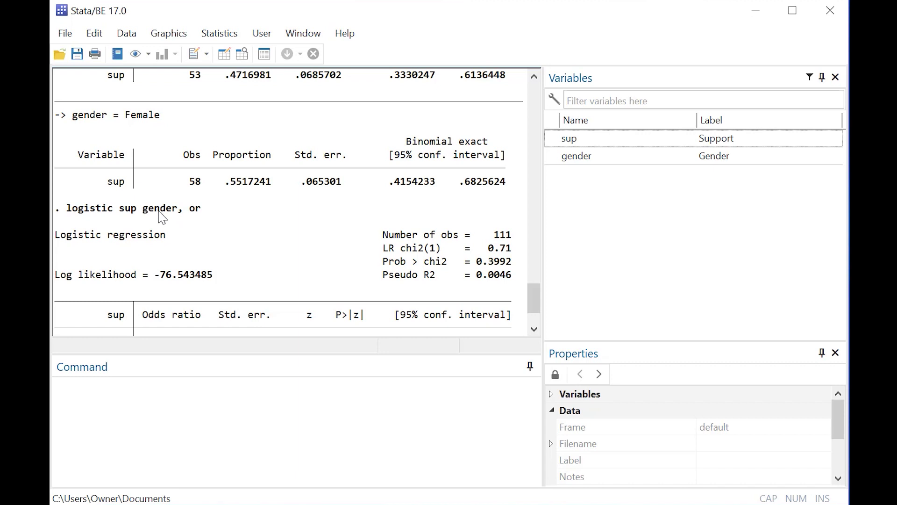
left_click_drag(179, 213, 200, 209)
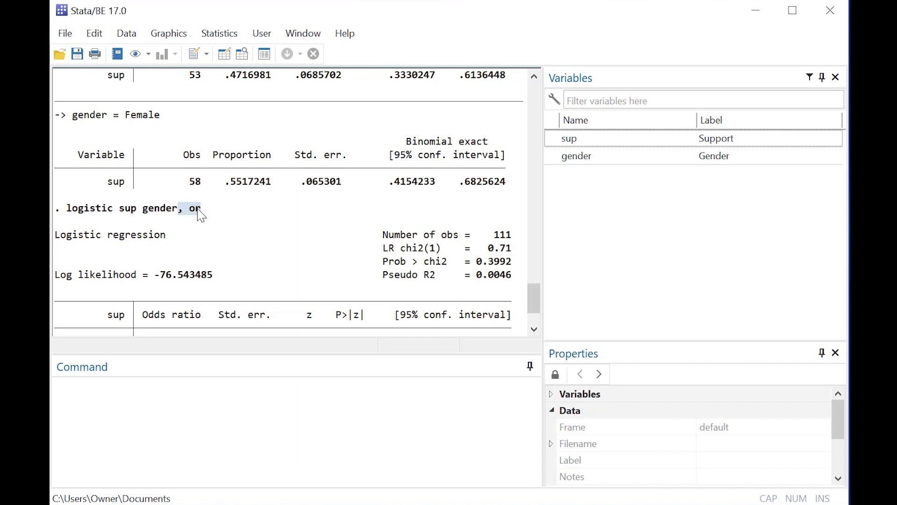
scroll(271, 235, "down", 2)
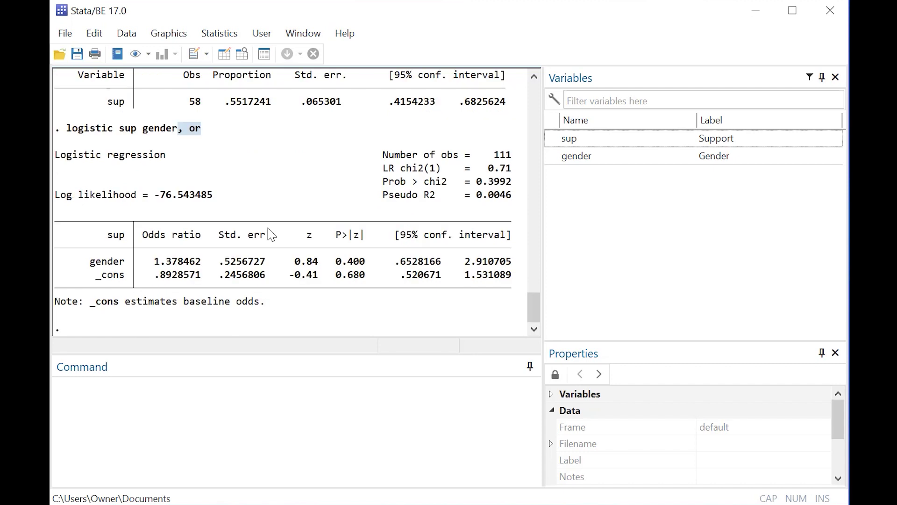
left_click(290, 410)
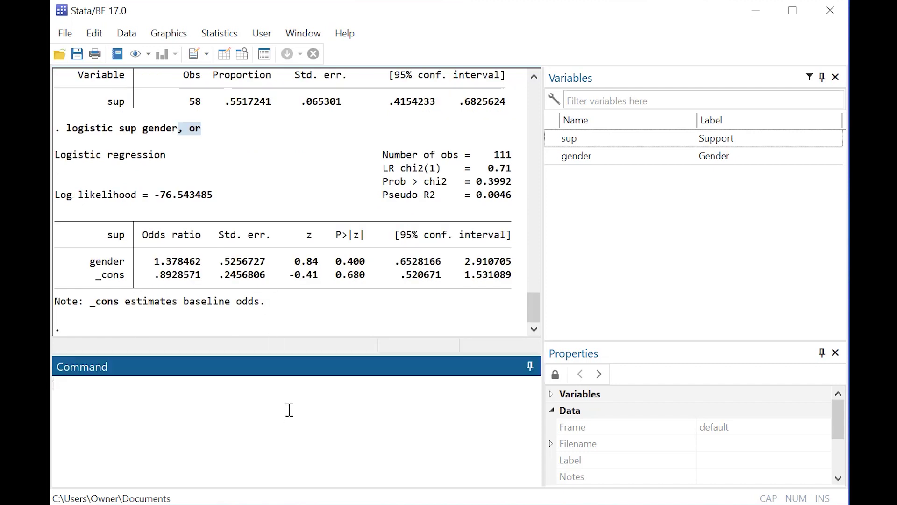
Step: Run codebook and review the coding: sup 0 Rejects/1 Supports, gender 0 Male/1 Female
type("code")
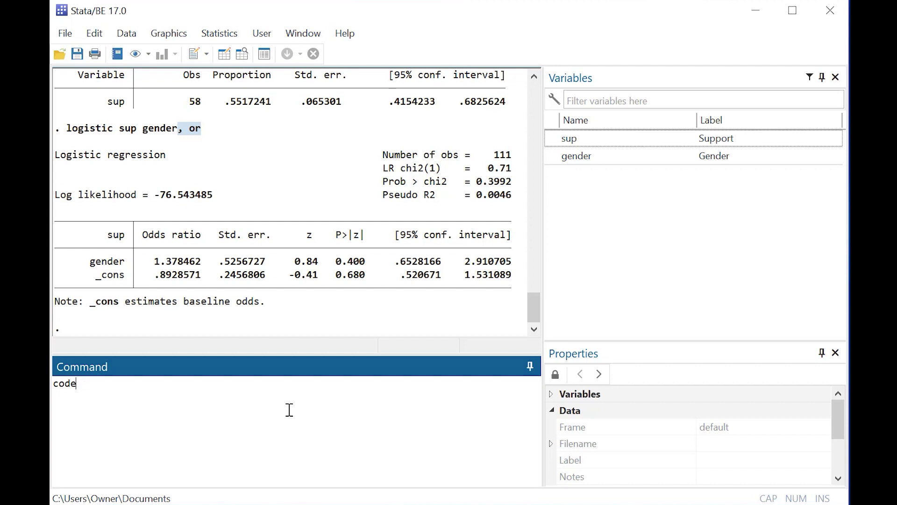
type("ook")
key("Return")
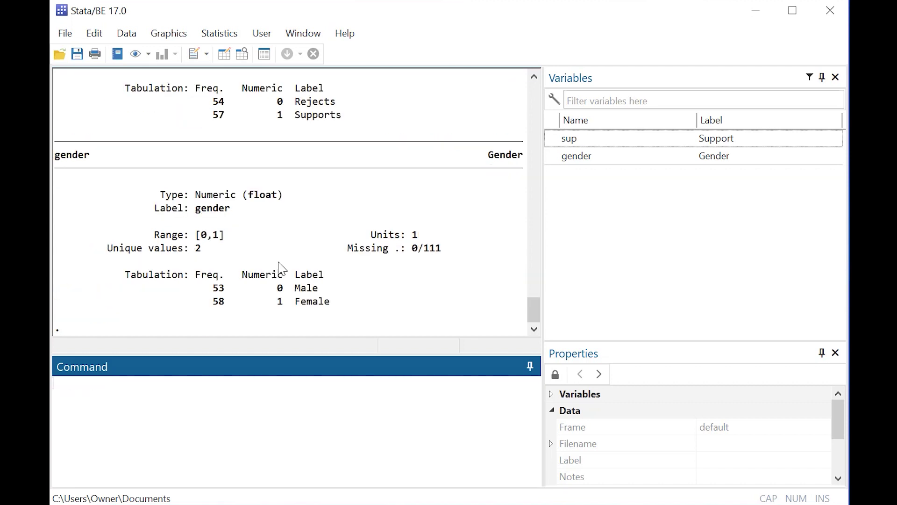
scroll(304, 302, "up", 3)
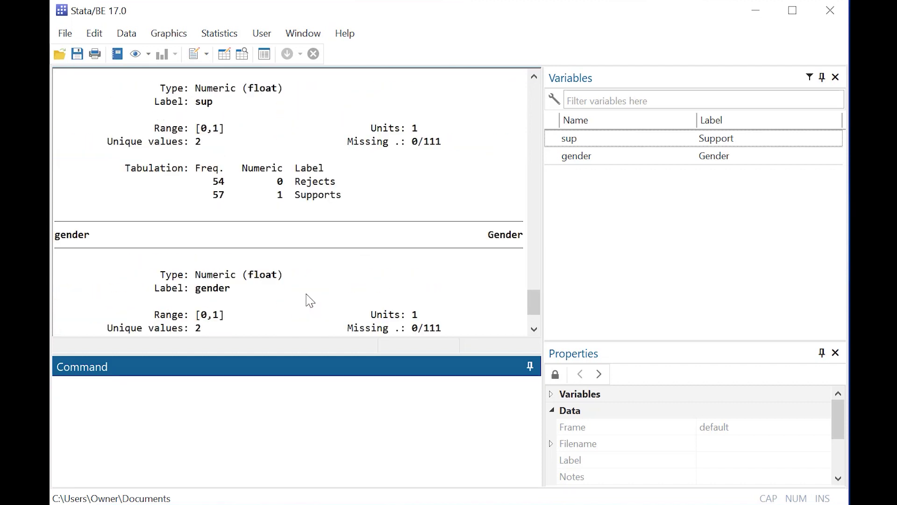
scroll(304, 264, "up", 8)
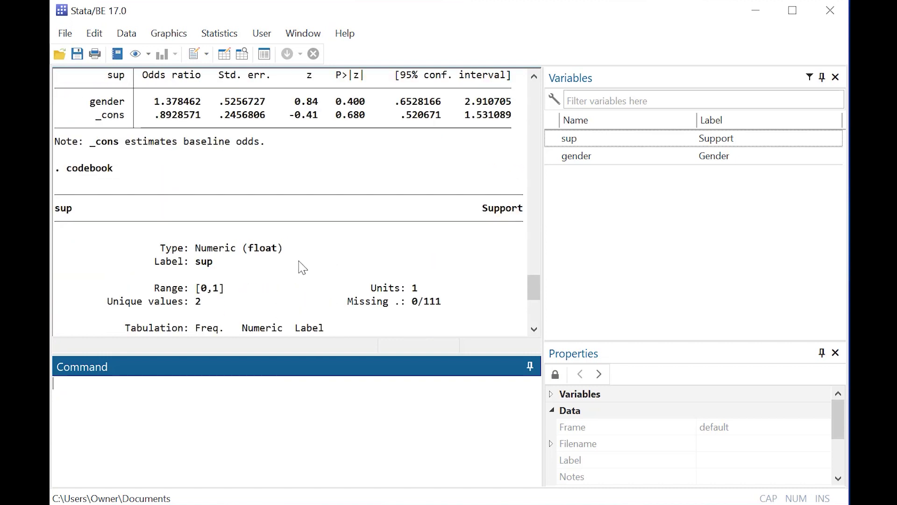
scroll(322, 278, "down", 5)
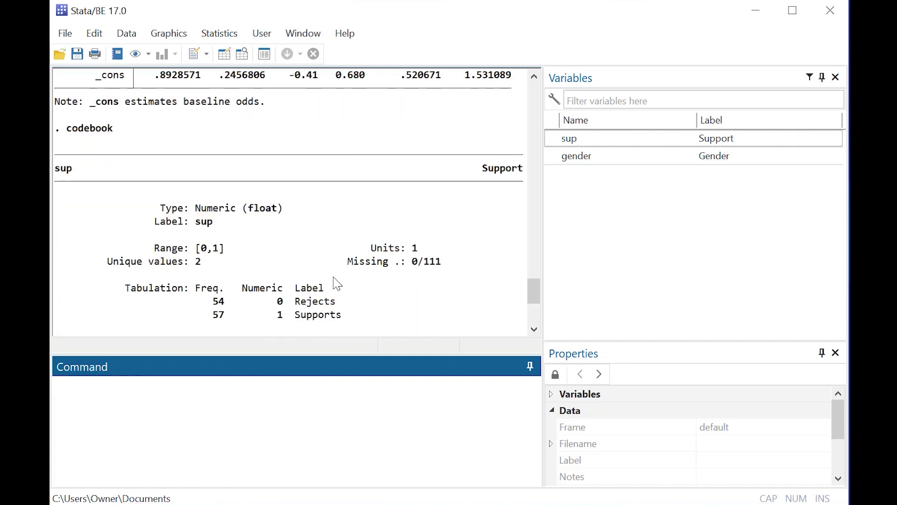
scroll(283, 271, "up", 4)
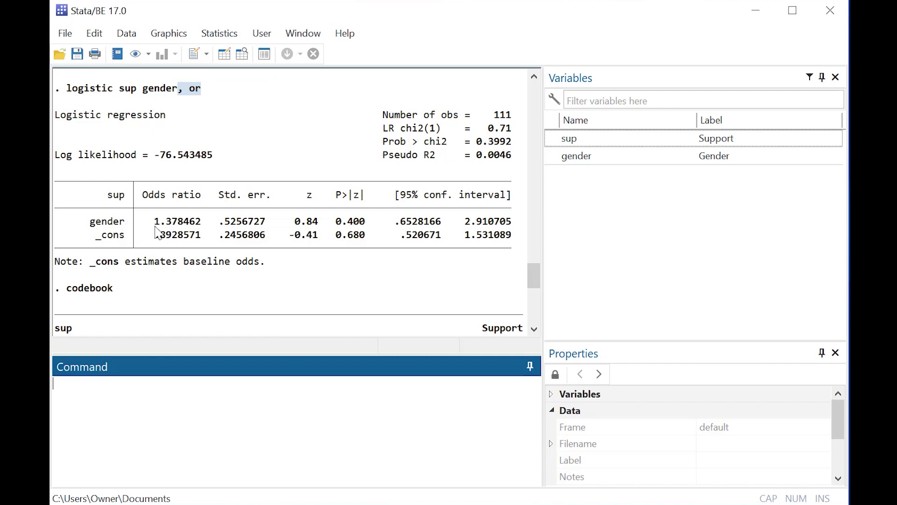
scroll(215, 264, "up", 1)
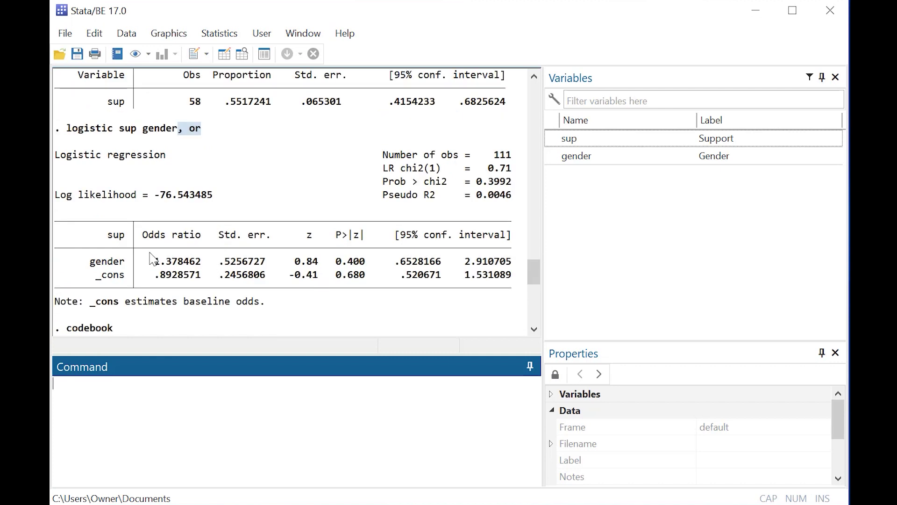
scroll(220, 308, "down", 8)
scroll(248, 299, "down", 2)
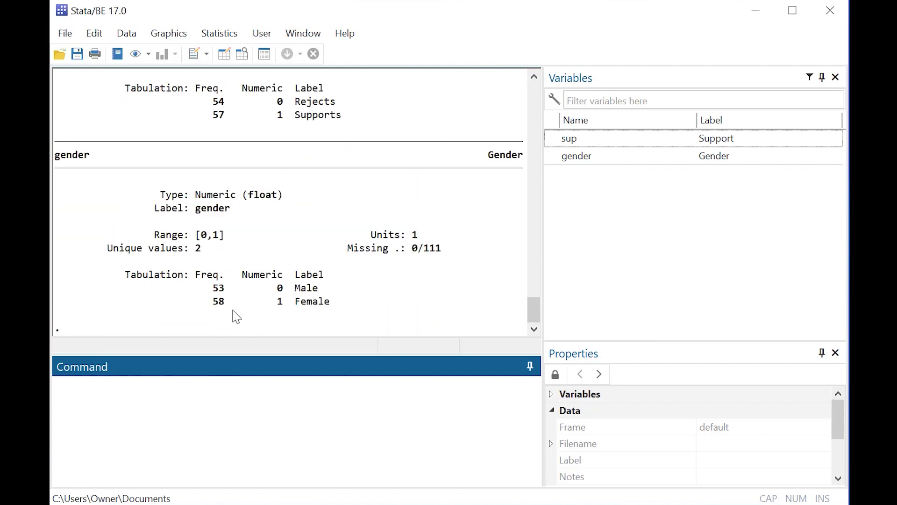
scroll(250, 304, "up", 9)
scroll(251, 304, "up", 2)
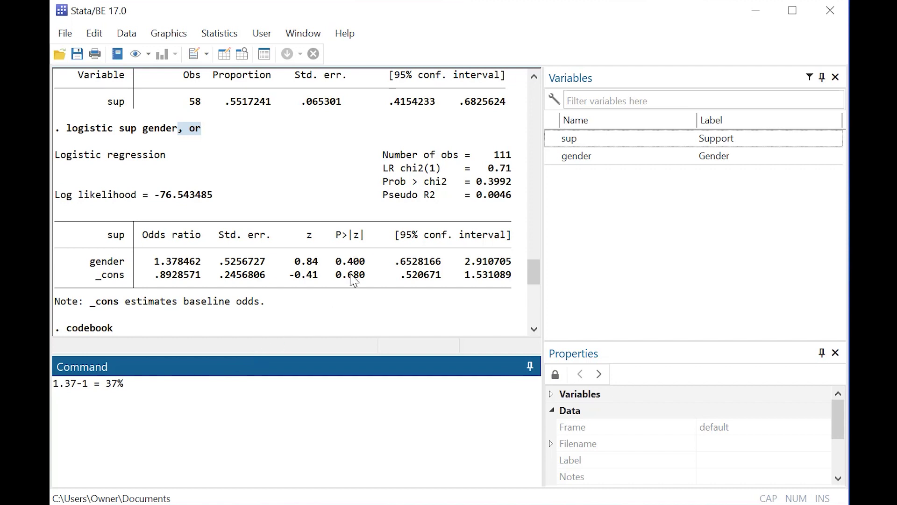
Step: Highlight gender's p-value of 0.400 in the regression table
left_click(371, 267)
left_click_drag(371, 267, 339, 268)
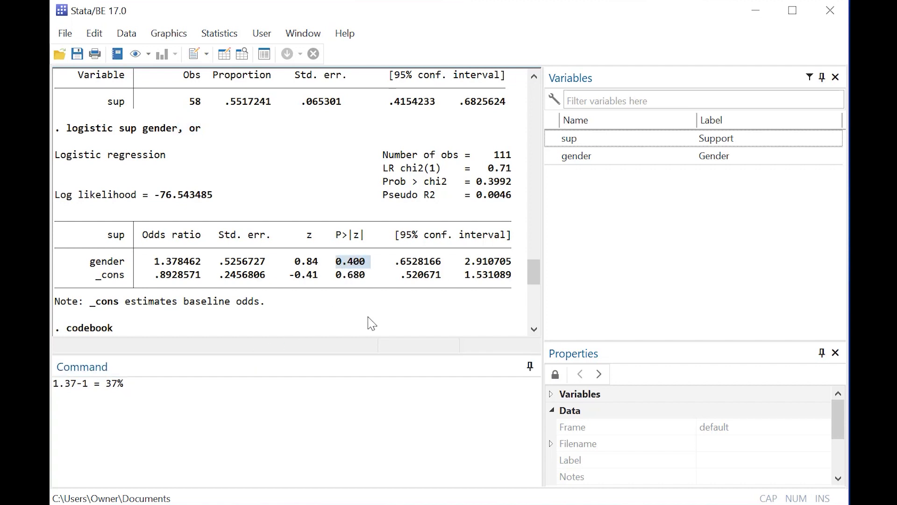
scroll(398, 275, "up", 5)
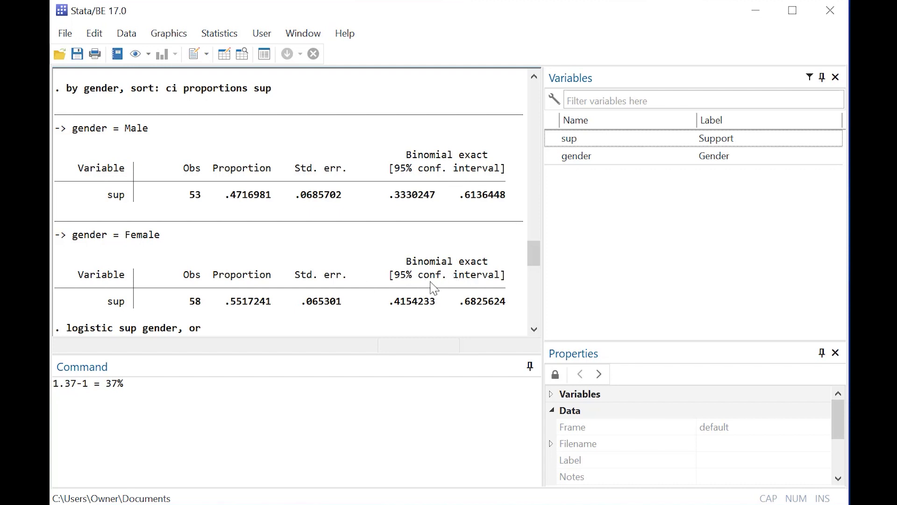
scroll(425, 282, "down", 2)
scroll(301, 339, "down", 1)
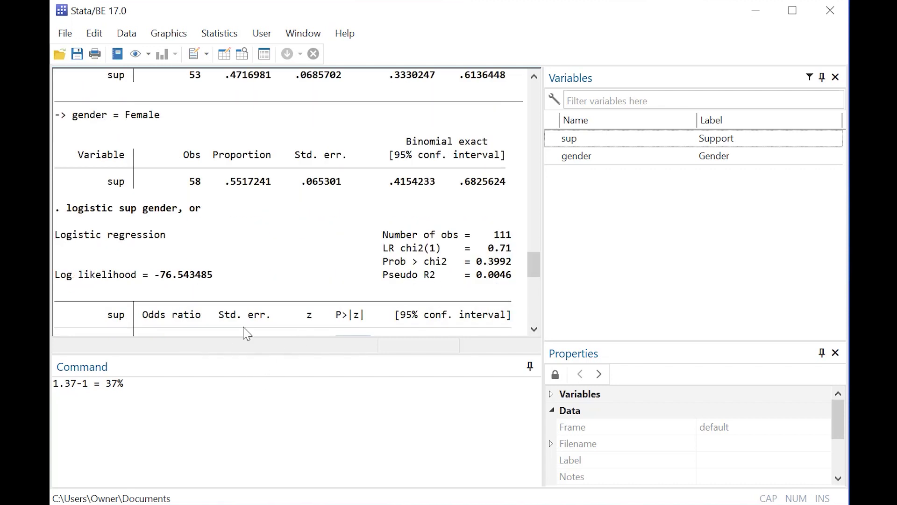
scroll(247, 334, "down", 3)
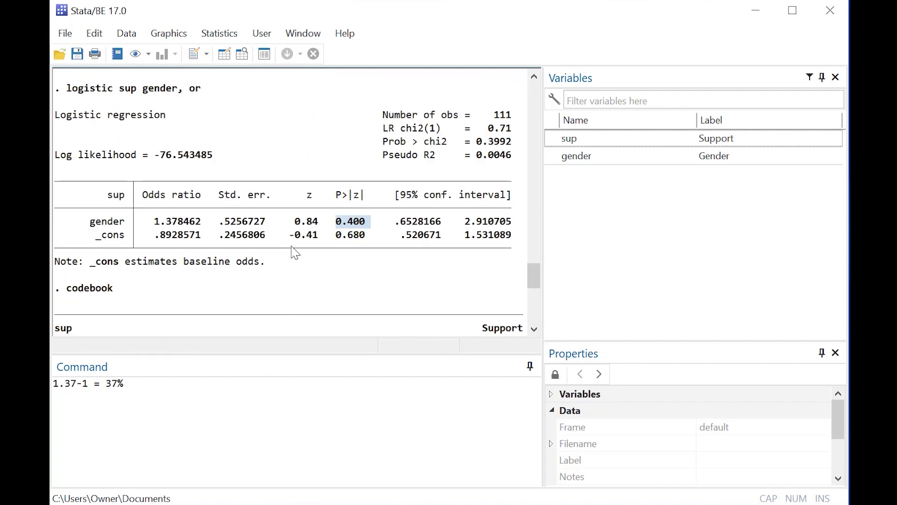